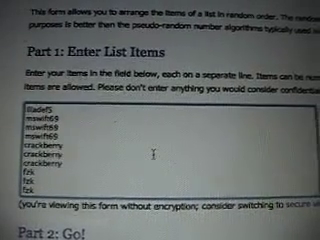
Start a new line at the end of the username list for another entry.
key(Return)
text(fvcmang)
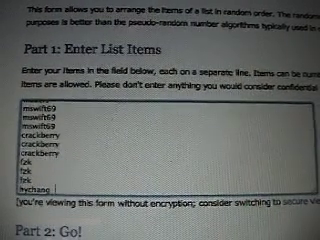
scroll(100, 150, down, 2)
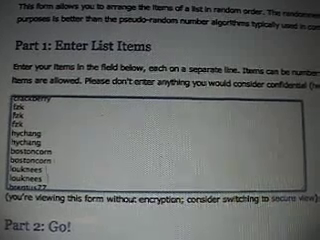
scroll(160, 140, down, 3)
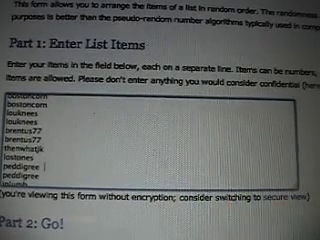
scroll(150, 140, down, 3)
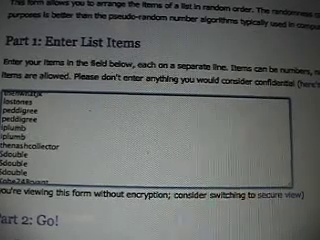
scroll(150, 130, down, 2)
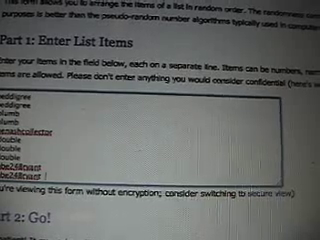
scroll(150, 130, up, 3)
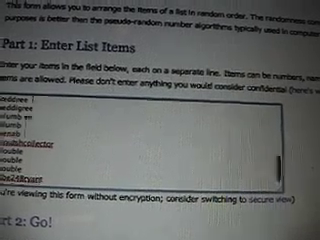
scroll(150, 130, up, 3)
scroll(150, 130, up, 3)
scroll(150, 130, up, 2)
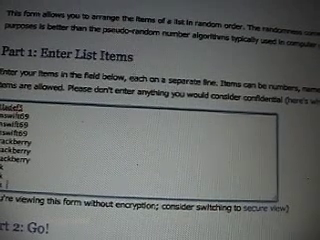
scroll(150, 145, down, 3)
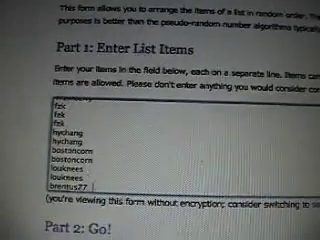
scroll(150, 145, down, 3)
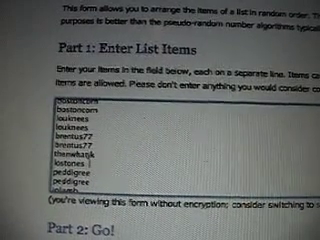
scroll(150, 145, down, 3)
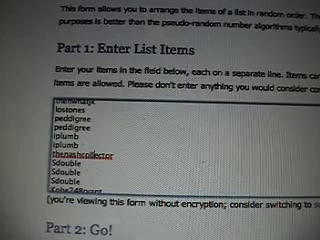
scroll(150, 145, down, 3)
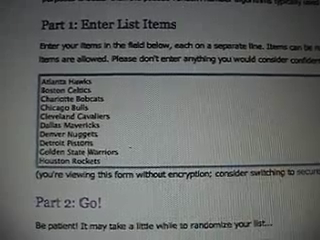
scroll(170, 120, down, 1)
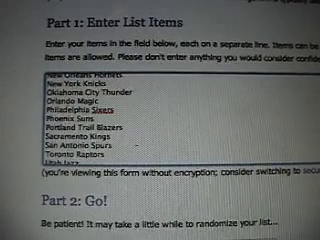
scroll(120, 115, down, 2)
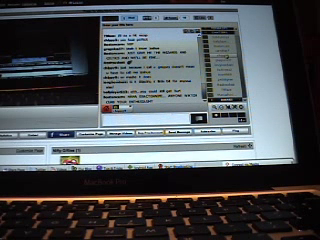
click(205, 52)
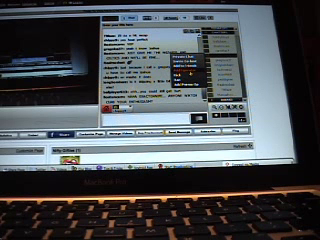
click(190, 75)
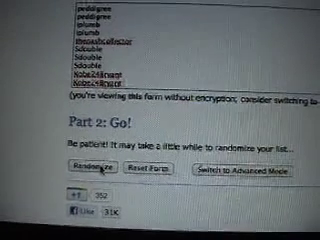
Shuffle the 30 usernames into a fresh random order.
click(108, 172)
scroll(133, 125, down, 5)
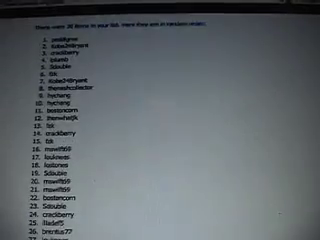
Go back to the entry form and add a new line for the tschang entry.
key(super+Left)
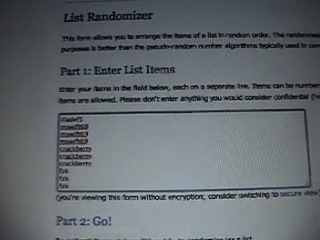
key(Return)
text(tschang)
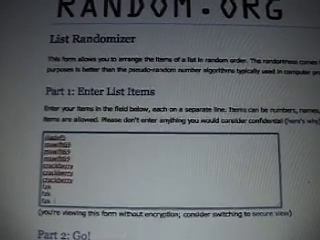
scroll(160, 165, down, 3)
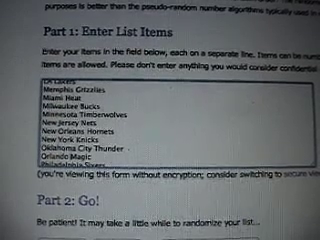
scroll(180, 120, down, 1)
scroll(180, 120, down, 2)
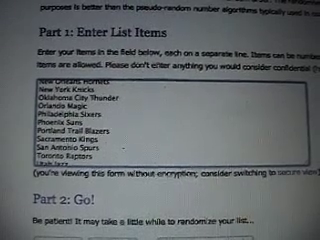
scroll(123, 148, down, 1)
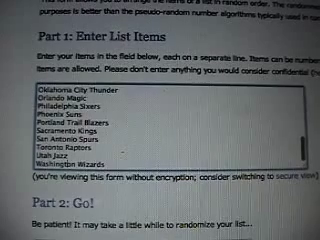
scroll(123, 148, down, 1)
scroll(170, 130, up, 1)
scroll(170, 130, up, 3)
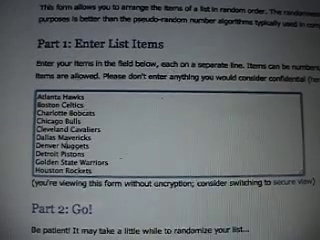
scroll(170, 130, down, 2)
scroll(170, 130, down, 3)
scroll(170, 130, down, 3)
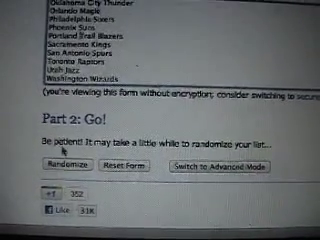
Re-shuffle the NBA team list again, ending with Denver Nuggets.
click(62, 163)
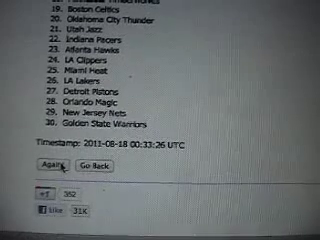
click(52, 165)
scroll(120, 120, down, 3)
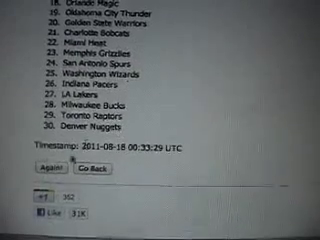